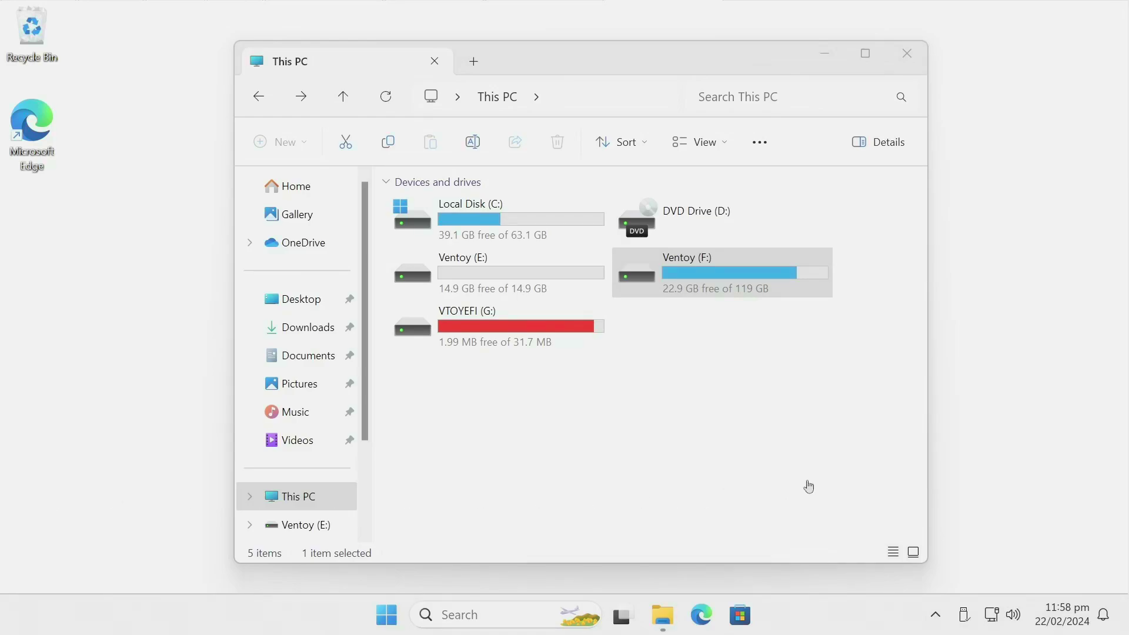
Open the OSs folder on Ventoy (F:), scroll through its disc images, then return to the drive root
{"action": "double_click", "coordinate": [671, 286]}
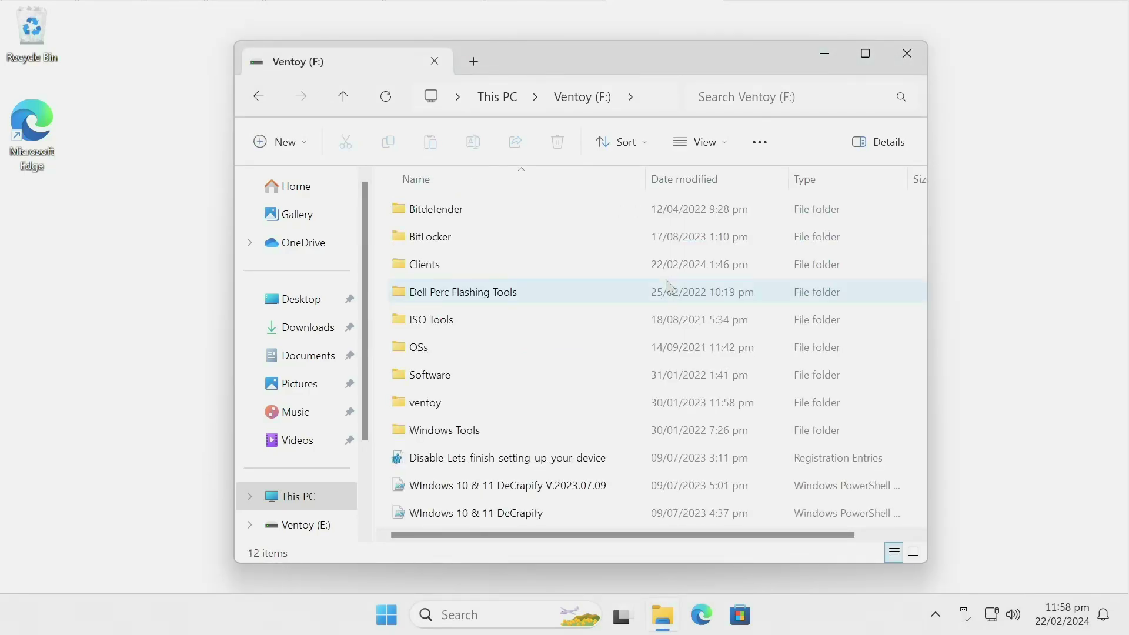
{"action": "left_click", "coordinate": [492, 343]}
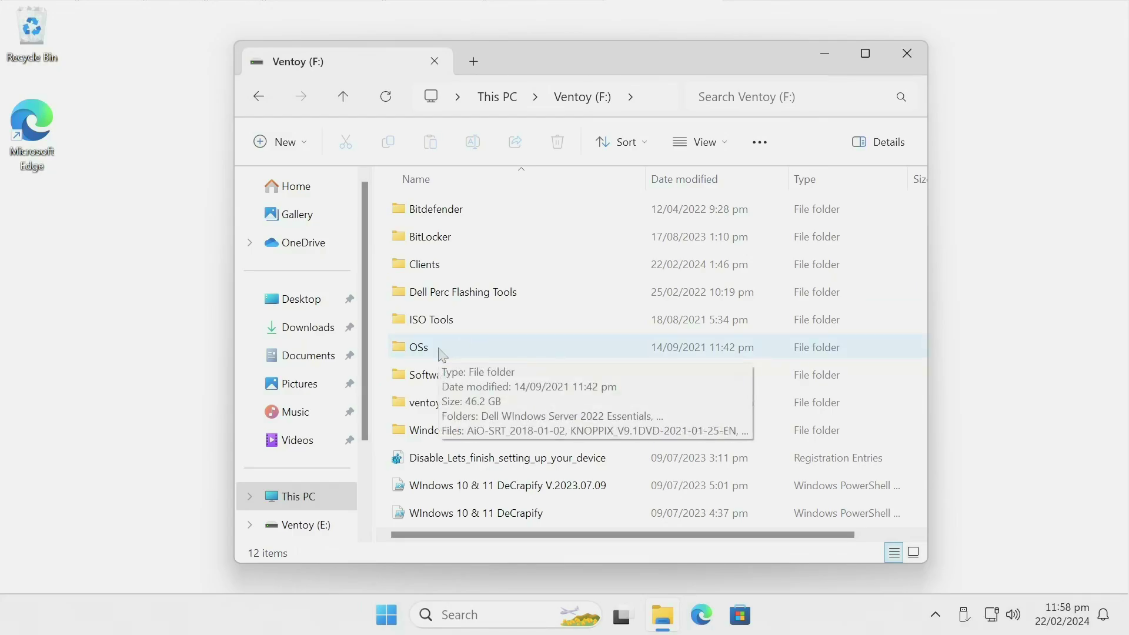
{"action": "double_click", "coordinate": [442, 352]}
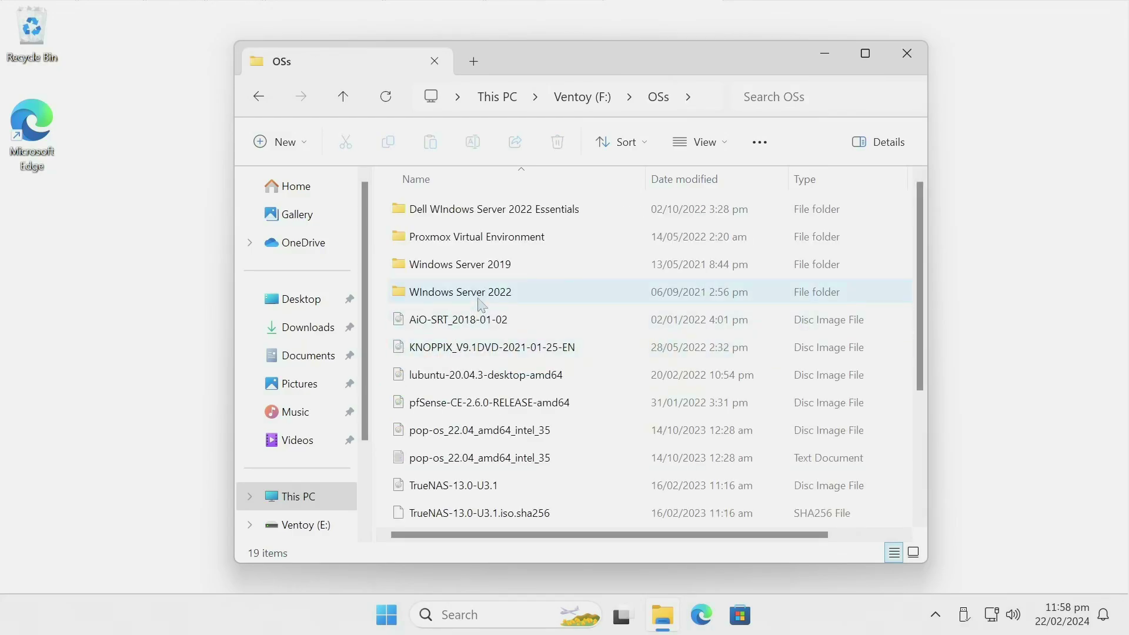
{"action": "scroll", "coordinate": [484, 383], "scroll_direction": "down", "scroll_amount": 3}
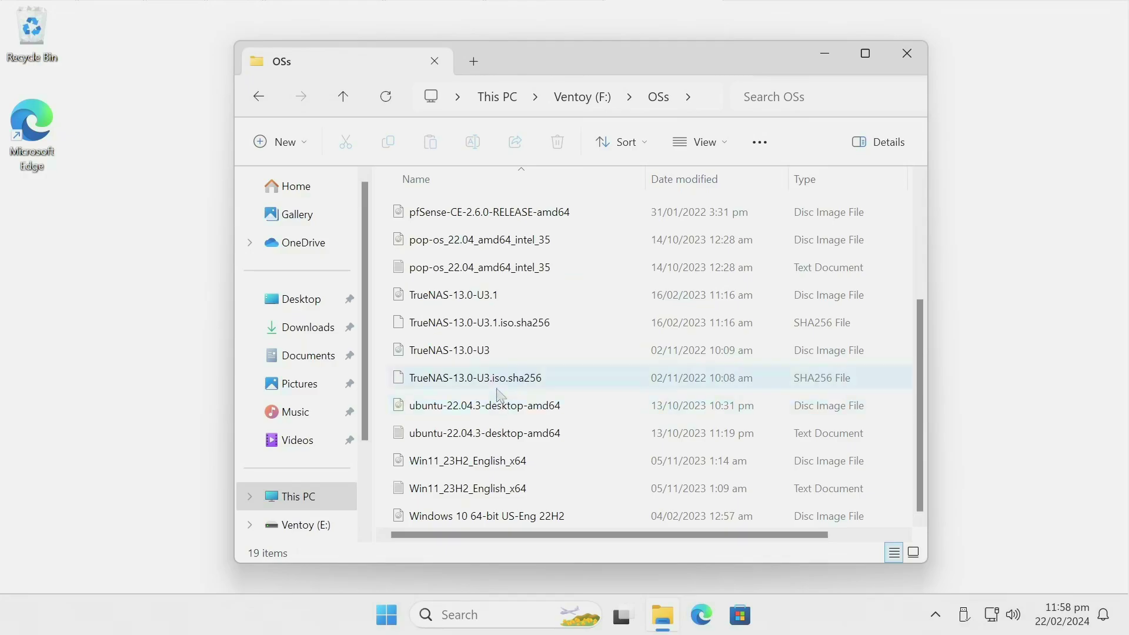
{"action": "scroll", "coordinate": [525, 393], "scroll_direction": "up", "scroll_amount": 3}
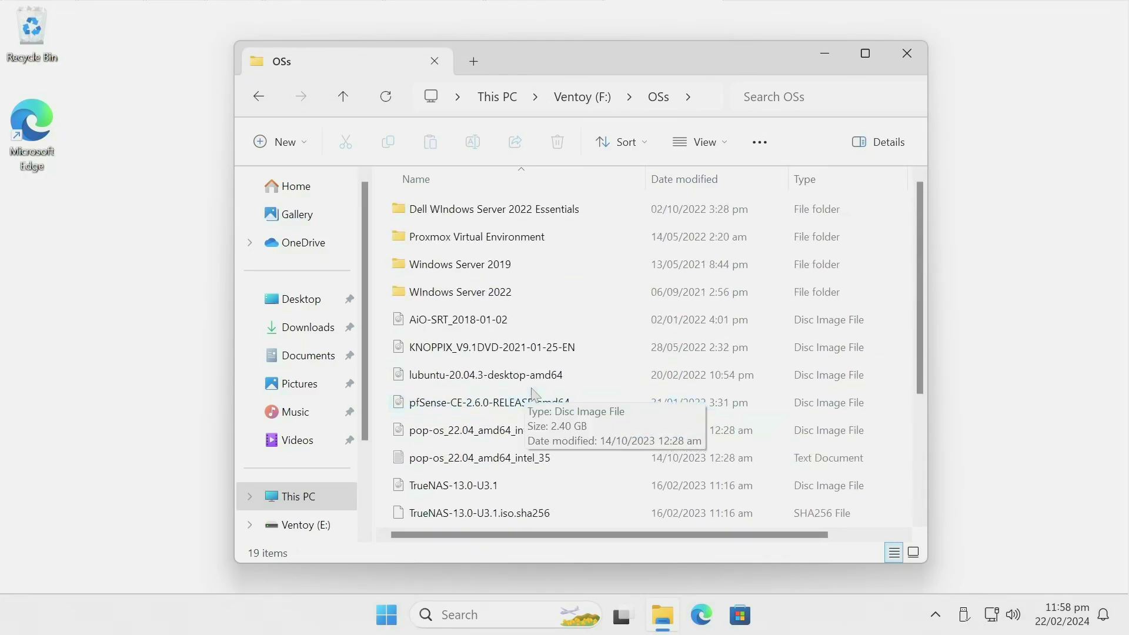
{"action": "left_click", "coordinate": [583, 99]}
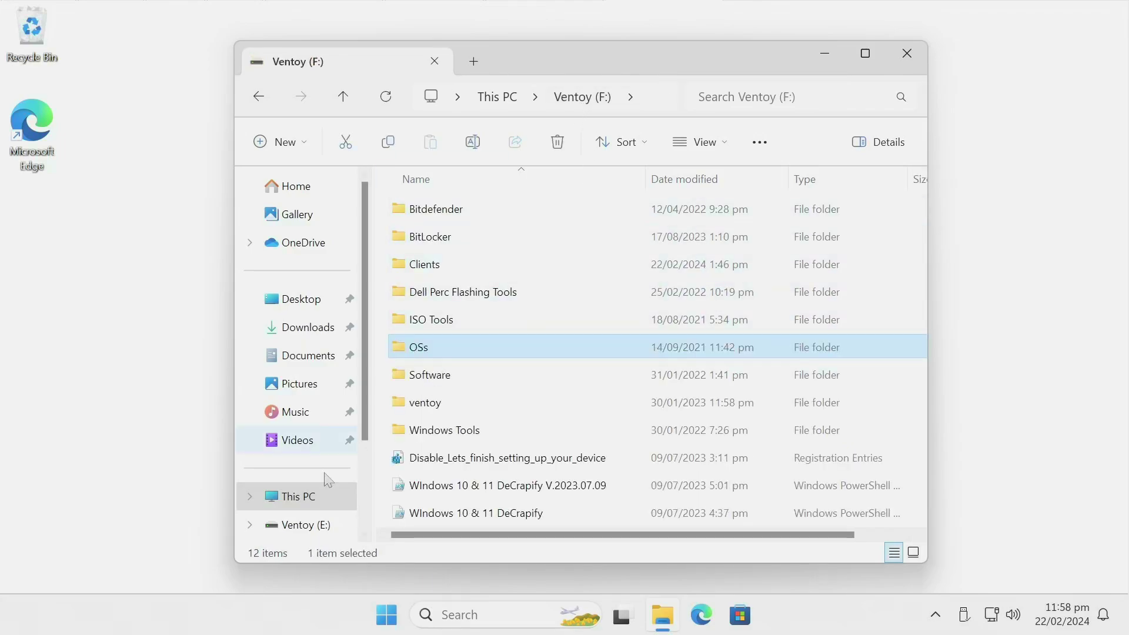
Open the VTOYEFI (G:) partition from This PC and look at its boot folders
{"action": "left_click", "coordinate": [297, 496]}
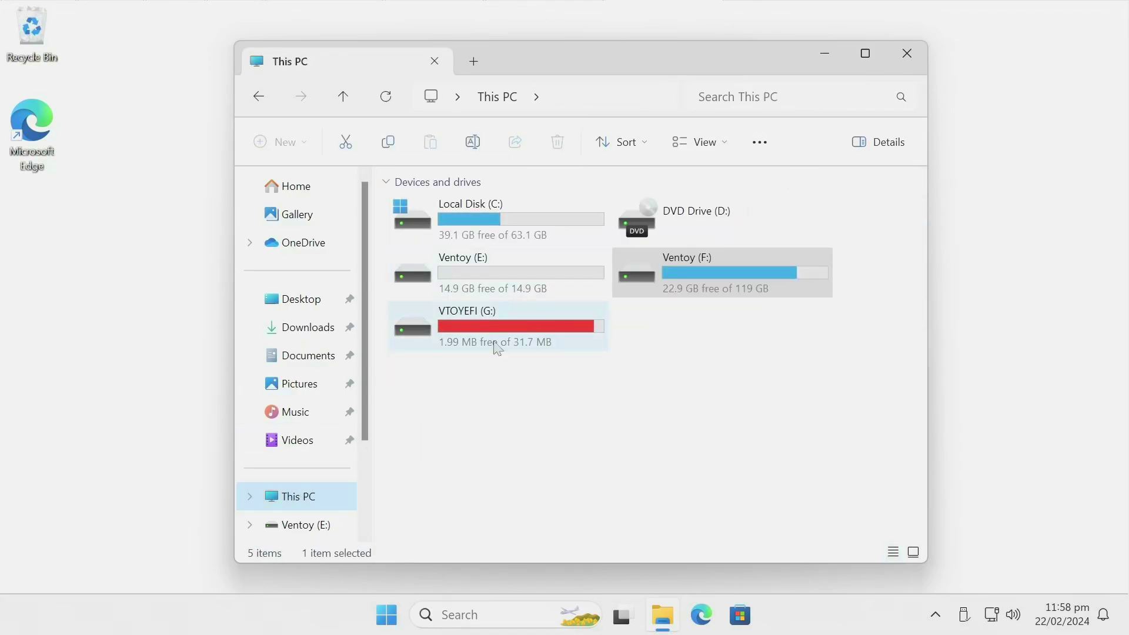
{"action": "left_click", "coordinate": [498, 348]}
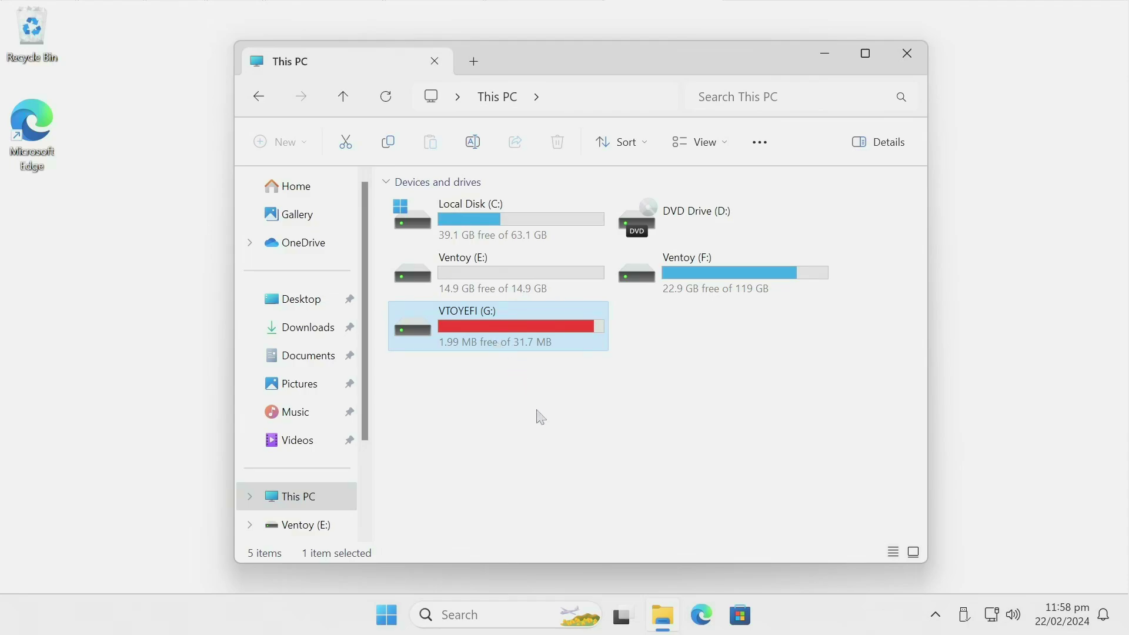
{"action": "double_click", "coordinate": [500, 337]}
{"action": "left_click_drag", "start_coordinate": [502, 373], "coordinate": [465, 357]}
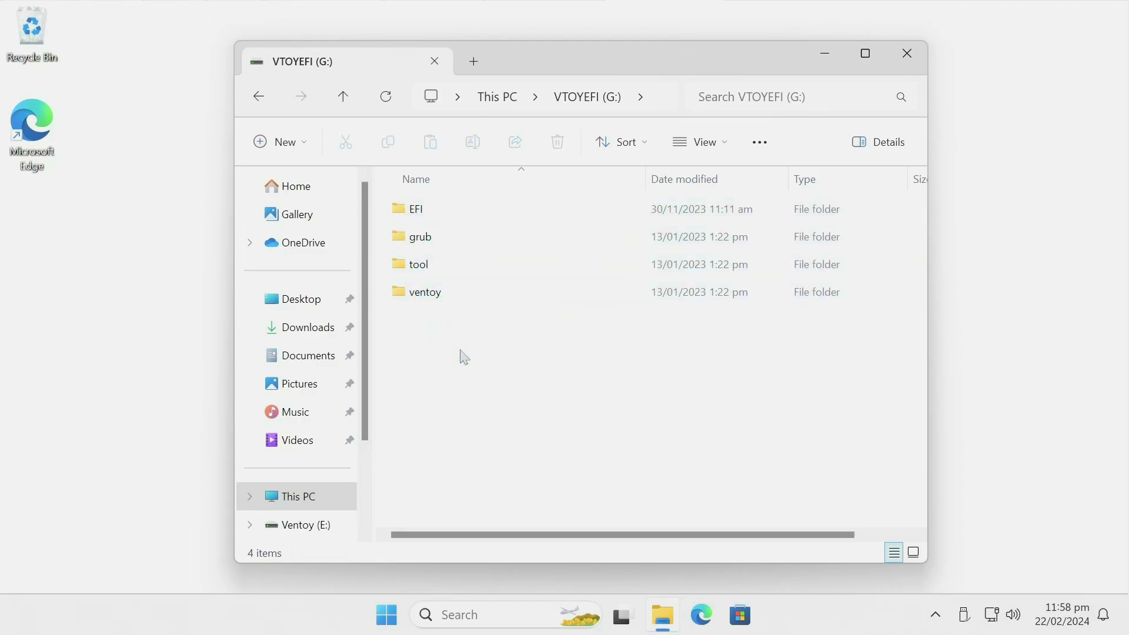
Go back to the drive list, open the OSs folder on Ventoy (F:) and scroll through it
{"action": "key", "text": "alt+Left"}
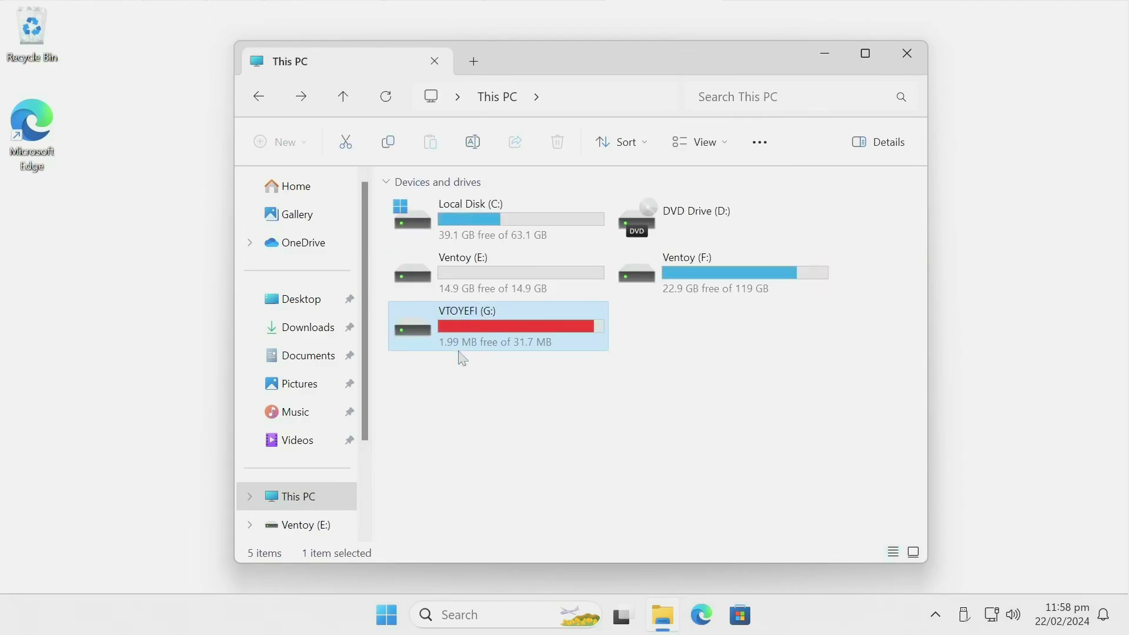
{"action": "double_click", "coordinate": [680, 279]}
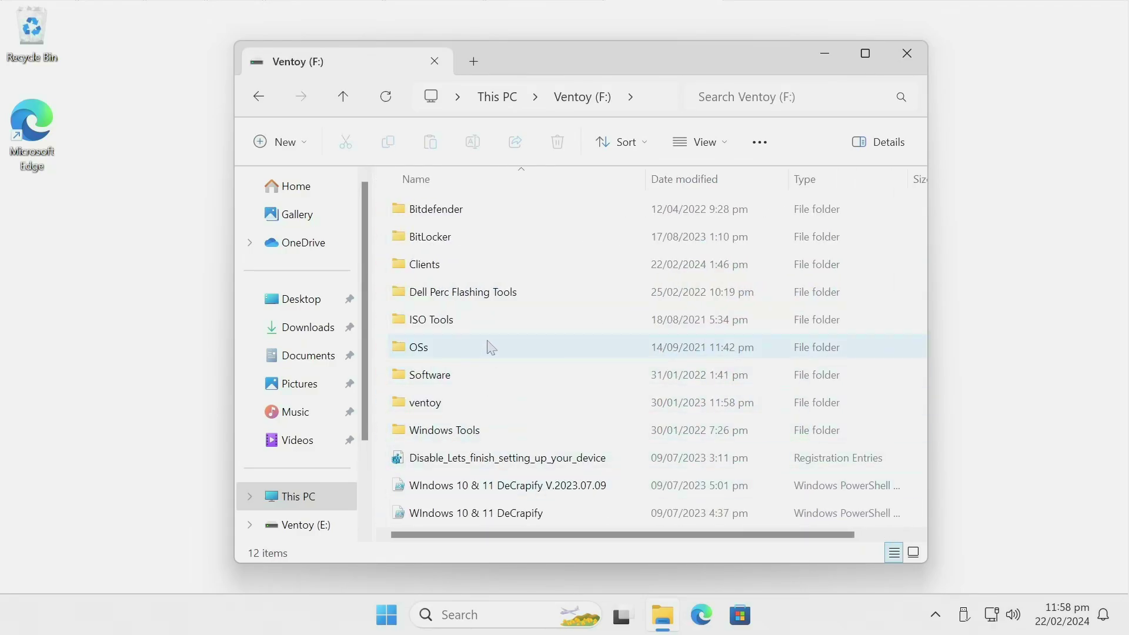
{"action": "left_click", "coordinate": [491, 347]}
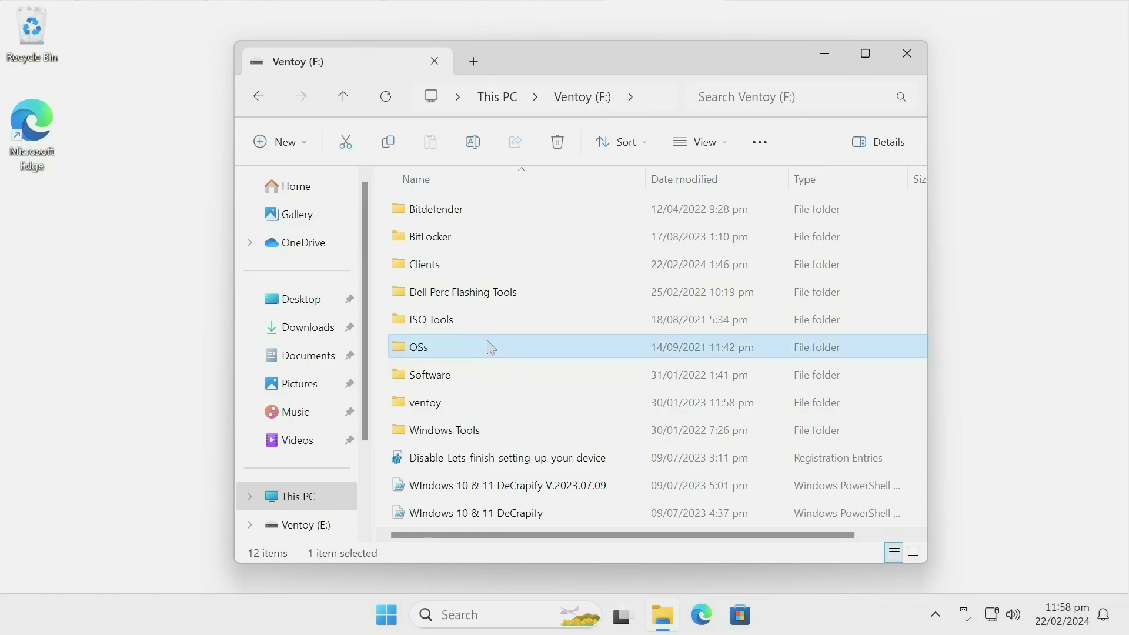
{"action": "double_click", "coordinate": [491, 347]}
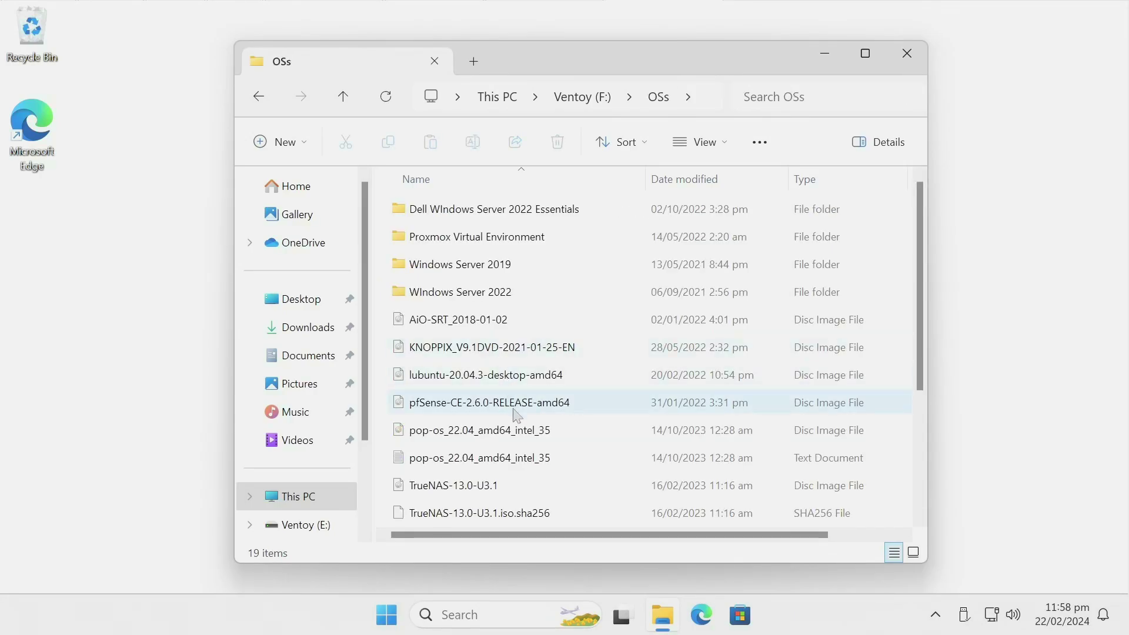
{"action": "scroll", "coordinate": [517, 415], "scroll_direction": "down", "scroll_amount": 3}
{"action": "scroll", "coordinate": [518, 415], "scroll_direction": "up", "scroll_amount": 3}
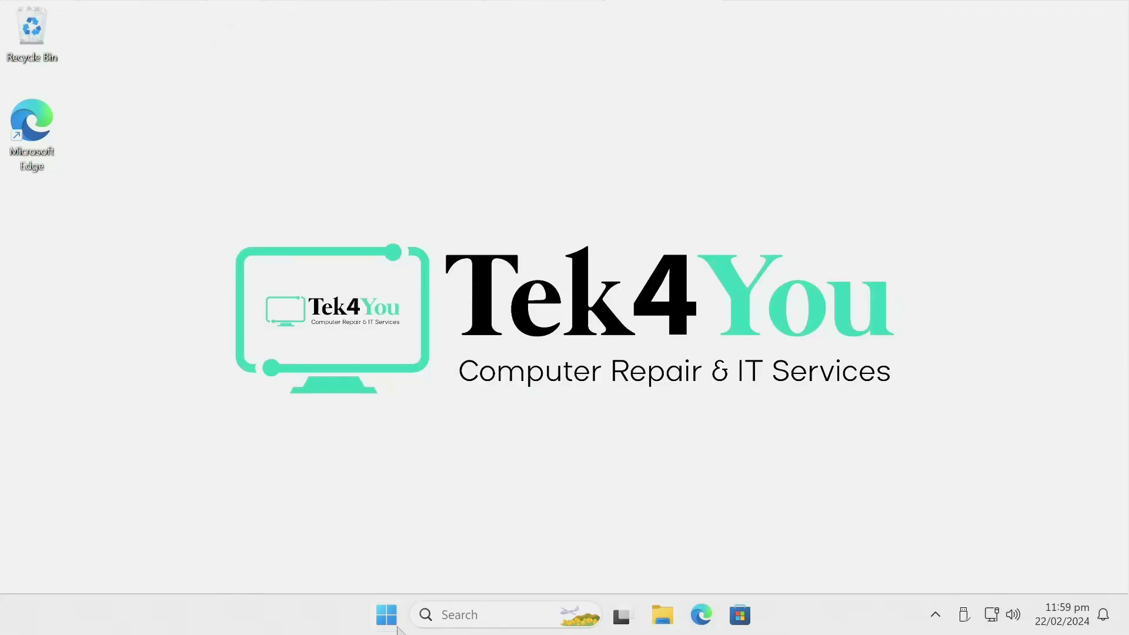
Restart Windows from the Start menu power options so the VM reaches the Boot Manager
{"action": "left_click", "coordinate": [394, 618]}
{"action": "left_click", "coordinate": [782, 554]}
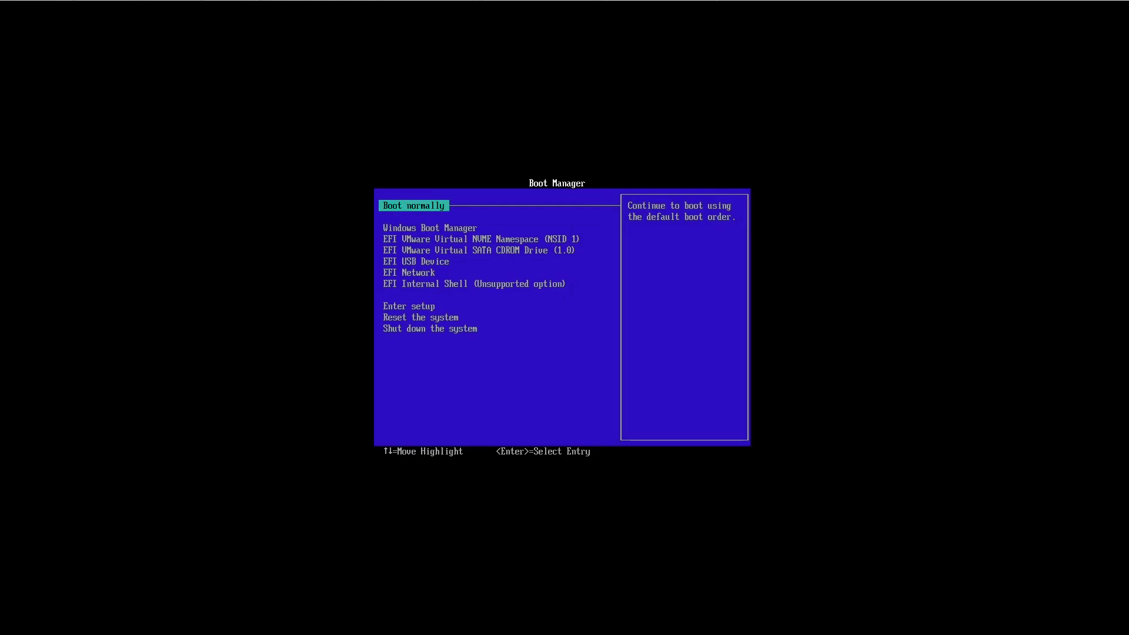
Choose EFI USB Device in the Boot Manager to boot into the Ventoy 1.0.88 menu
{"action": "key", "text": "Down"}
{"action": "key", "text": "Down"}
{"action": "key", "text": "Down"}
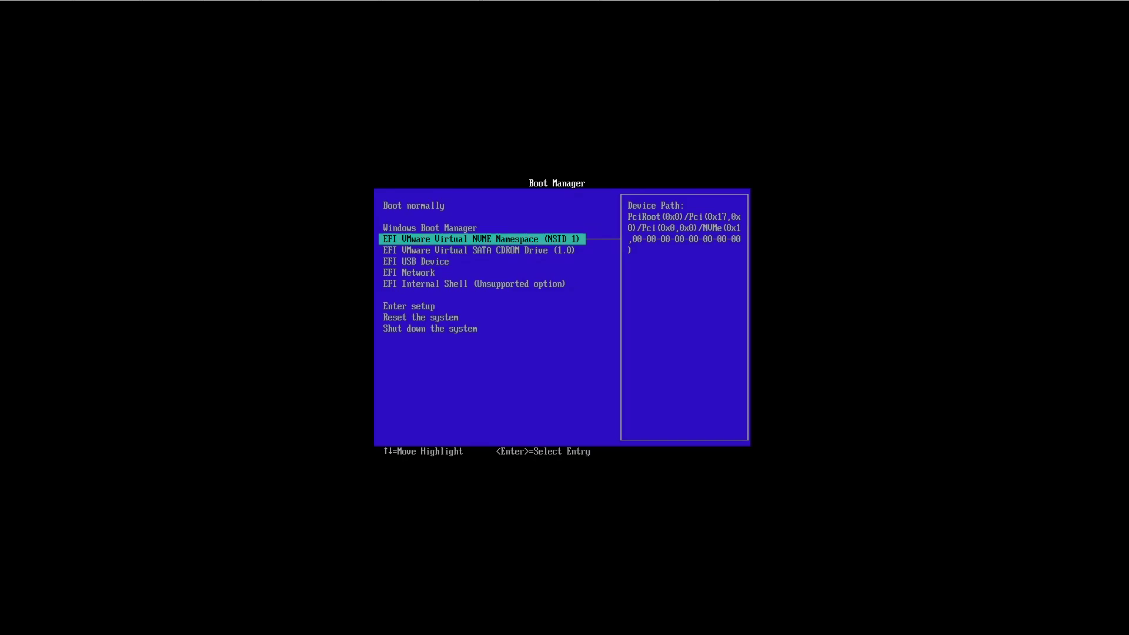
{"action": "key", "text": "Down"}
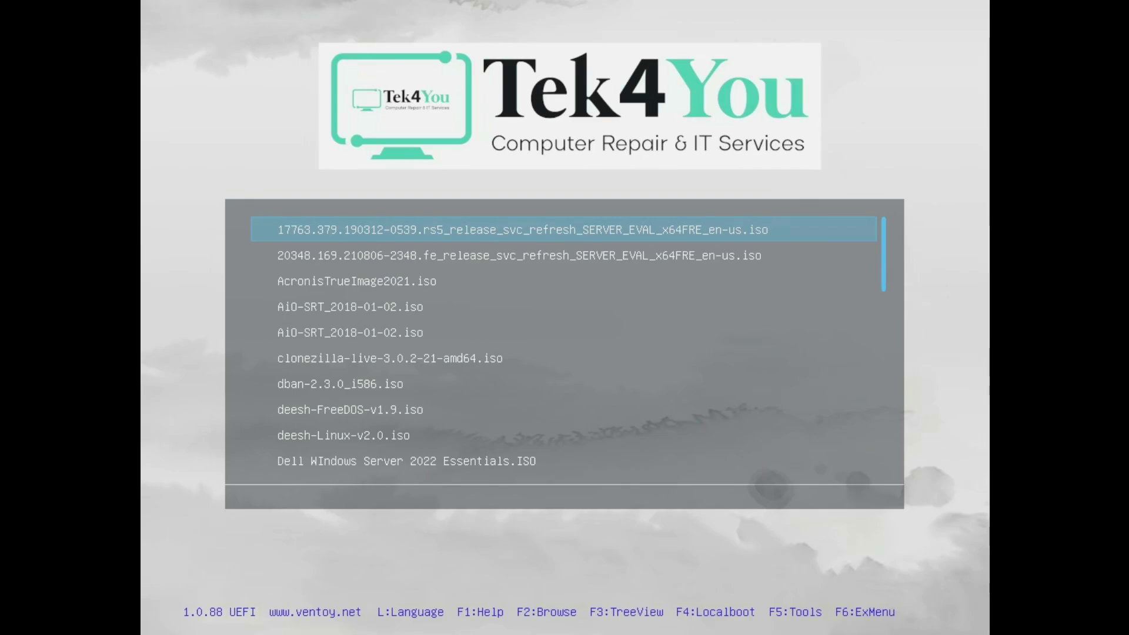
Browse the Ventoy ISO list up and down, wrapping around, and stop on Win11_23H2_English_x64.iso
{"action": "key", "text": "Down"}
{"action": "key", "text": "Down"}
{"action": "key", "text": "Down"}
{"action": "key", "text": "Down"}
{"action": "key", "text": "Down"}
{"action": "key", "text": "Down"}
{"action": "key", "text": "Down"}
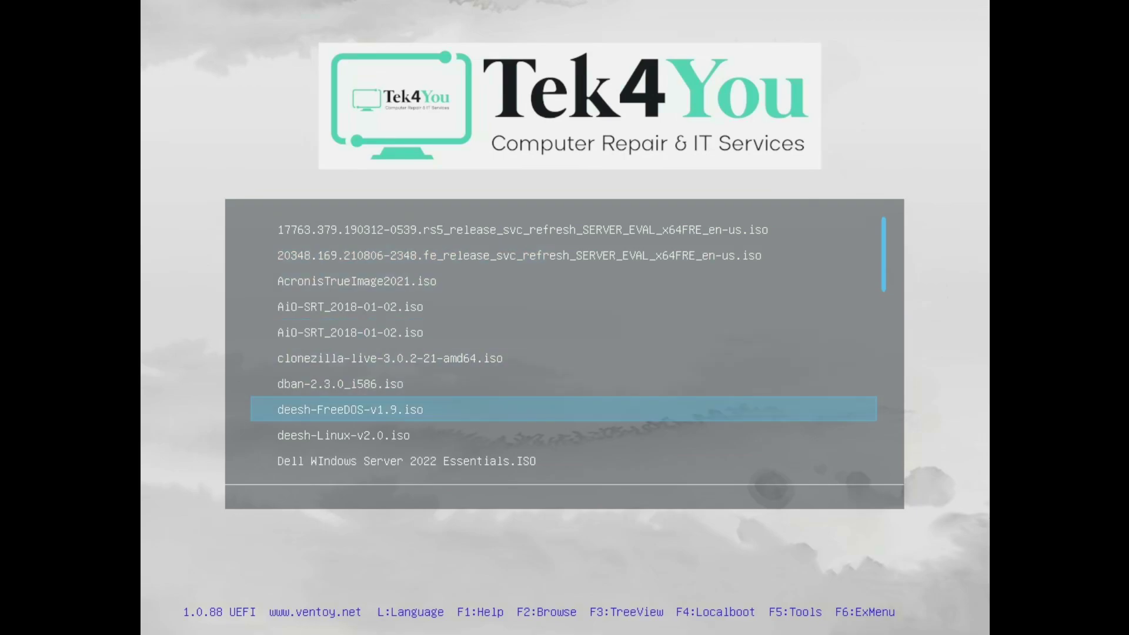
{"action": "key", "text": "Down"}
{"action": "key", "text": "Down"}
{"action": "key", "text": "Down"}
{"action": "key", "text": "Down"}
{"action": "key", "text": "Down"}
{"action": "key", "text": "Down"}
{"action": "key", "text": "Down"}
{"action": "key", "text": "Up"}
{"action": "key", "text": "Up"}
{"action": "key", "text": "Up"}
{"action": "key", "text": "Up"}
{"action": "key", "text": "Up"}
{"action": "key", "text": "Up"}
{"action": "key", "text": "Up"}
{"action": "key", "text": "Up"}
{"action": "key", "text": "Up"}
{"action": "key", "text": "Up"}
{"action": "key", "text": "Up"}
{"action": "key", "text": "Up"}
{"action": "key", "text": "Up"}
{"action": "key", "text": "Up"}
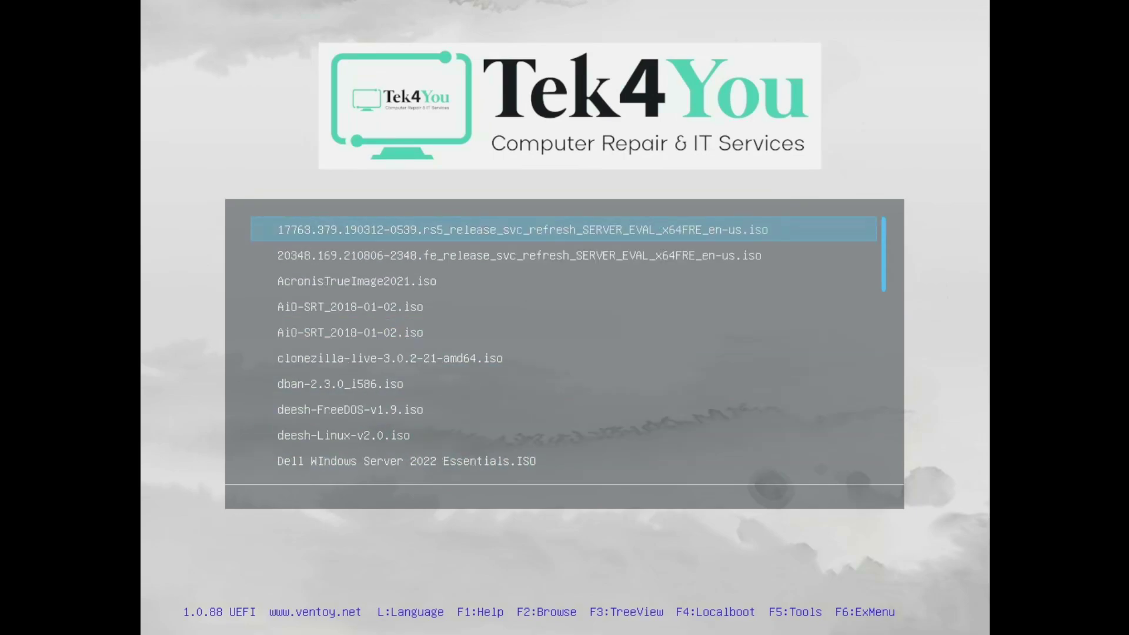
{"action": "key", "text": "Down"}
{"action": "key", "text": "Down"}
{"action": "key", "text": "Down"}
{"action": "key", "text": "Down"}
{"action": "key", "text": "Down"}
{"action": "key", "text": "Down"}
{"action": "key", "text": "Down"}
{"action": "key", "text": "Down"}
{"action": "key", "text": "Down"}
{"action": "key", "text": "Down"}
{"action": "key", "text": "Down"}
{"action": "key", "text": "Down"}
{"action": "key", "text": "Down"}
{"action": "key", "text": "Down"}
{"action": "key", "text": "Down"}
{"action": "key", "text": "Down"}
{"action": "key", "text": "Down"}
{"action": "key", "text": "Down"}
{"action": "key", "text": "Down"}
{"action": "key", "text": "Down"}
{"action": "key", "text": "Up"}
{"action": "key", "text": "Up"}
{"action": "key", "text": "Up"}
{"action": "key", "text": "Up"}
{"action": "key", "text": "Up"}
{"action": "key", "text": "Up"}
{"action": "key", "text": "Up"}
{"action": "key", "text": "Up"}
{"action": "key", "text": "Up"}
{"action": "key", "text": "Up"}
{"action": "key", "text": "Up"}
{"action": "key", "text": "Up"}
{"action": "key", "text": "Up"}
{"action": "key", "text": "Up"}
{"action": "key", "text": "Up"}
{"action": "key", "text": "Up"}
{"action": "key", "text": "Up"}
{"action": "key", "text": "Up"}
{"action": "key", "text": "Up"}
{"action": "key", "text": "Up"}
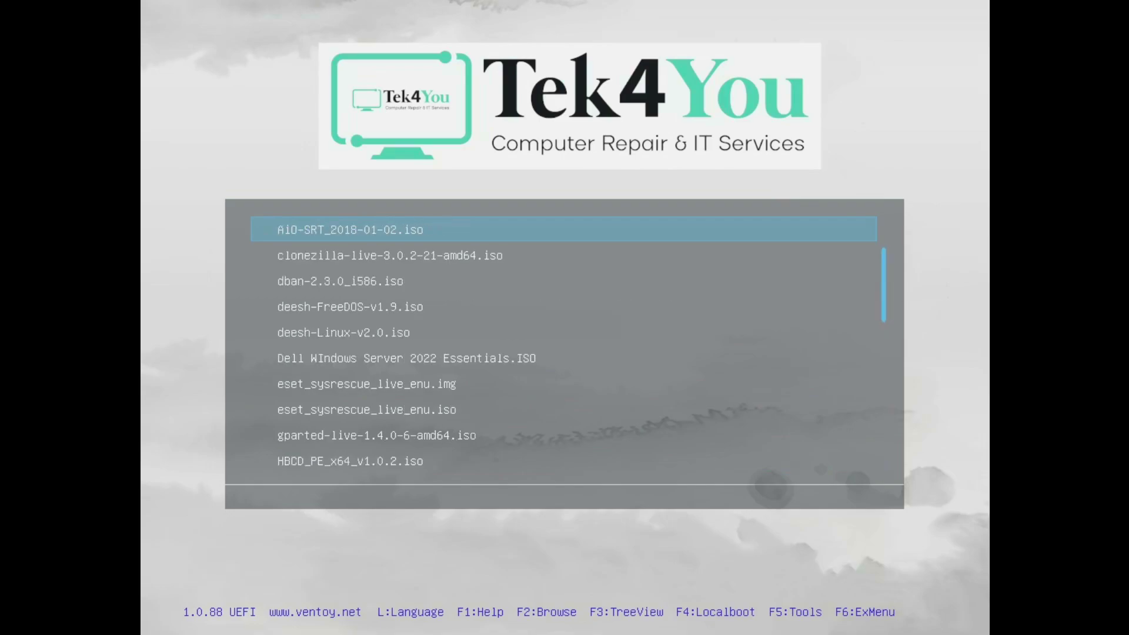
{"action": "key", "text": "Up"}
{"action": "key", "text": "Up"}
{"action": "key", "text": "Up"}
{"action": "key", "text": "Up"}
{"action": "key", "text": "Up"}
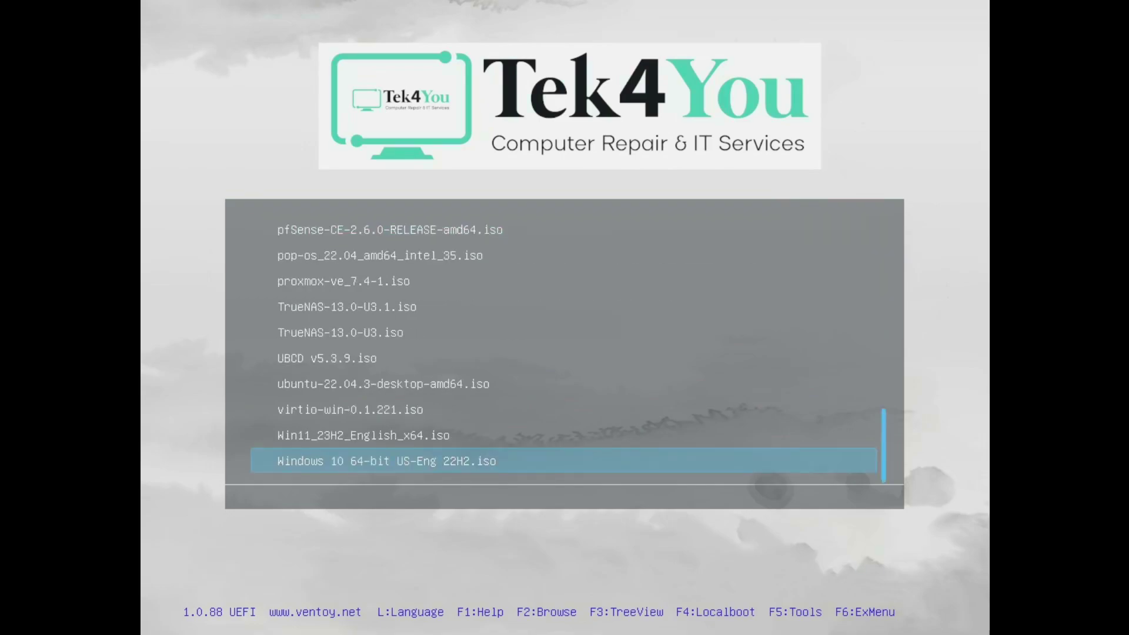
{"action": "key", "text": "Down"}
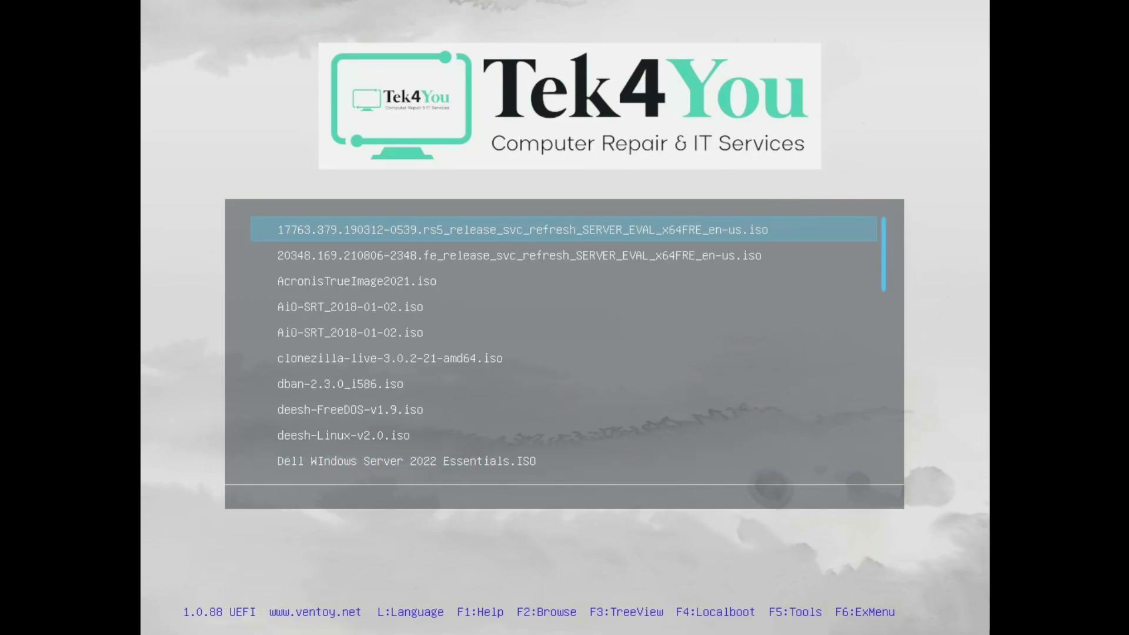
{"action": "key", "text": "Up"}
{"action": "key", "text": "Down"}
{"action": "key", "text": "Down"}
{"action": "key", "text": "Down"}
{"action": "key", "text": "Down"}
{"action": "key", "text": "Down"}
{"action": "key", "text": "Down"}
{"action": "key", "text": "Down"}
{"action": "key", "text": "Down"}
{"action": "key", "text": "Down"}
{"action": "key", "text": "Down"}
{"action": "key", "text": "Down"}
{"action": "key", "text": "Down"}
{"action": "key", "text": "Down"}
{"action": "key", "text": "Down"}
{"action": "key", "text": "Down"}
{"action": "key", "text": "Down"}
{"action": "key", "text": "Down"}
{"action": "key", "text": "Down"}
{"action": "key", "text": "Down"}
{"action": "key", "text": "Down"}
{"action": "key", "text": "Down"}
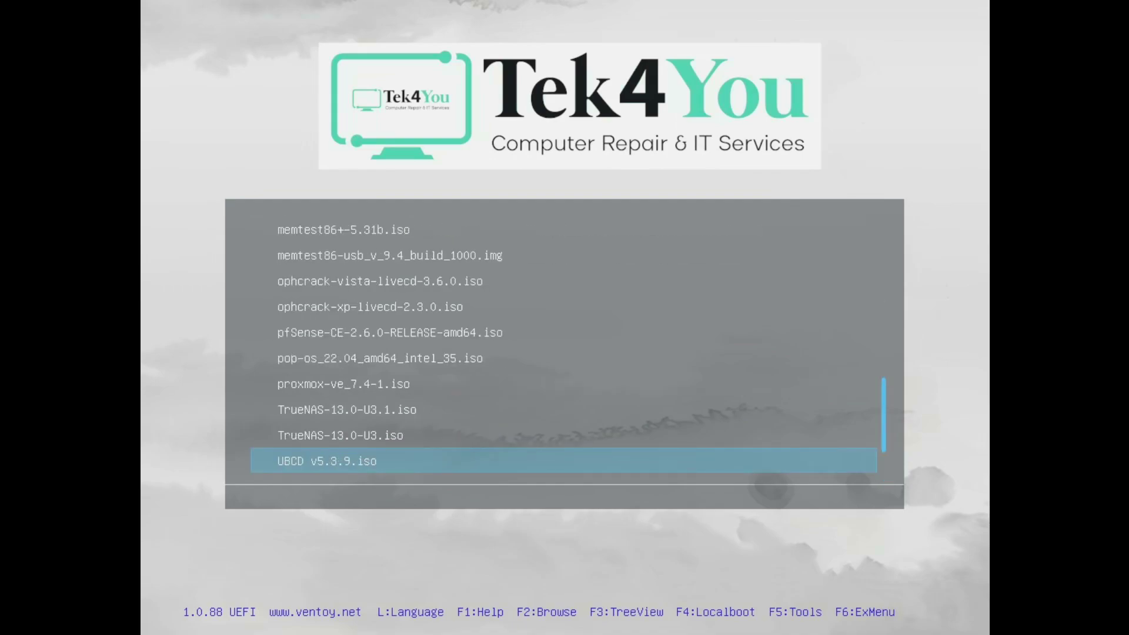
{"action": "key", "text": "Down"}
{"action": "key", "text": "Down"}
{"action": "key", "text": "Down"}
{"action": "key", "text": "Down"}
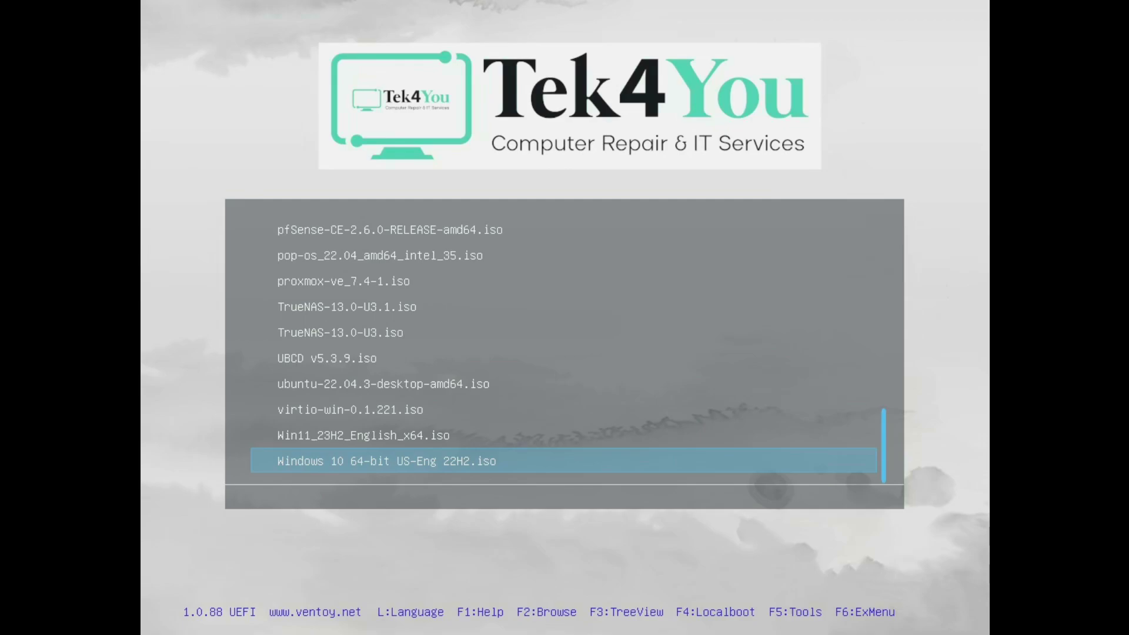
{"action": "key", "text": "Up"}
{"action": "key", "text": "Up"}
{"action": "key", "text": "Down"}
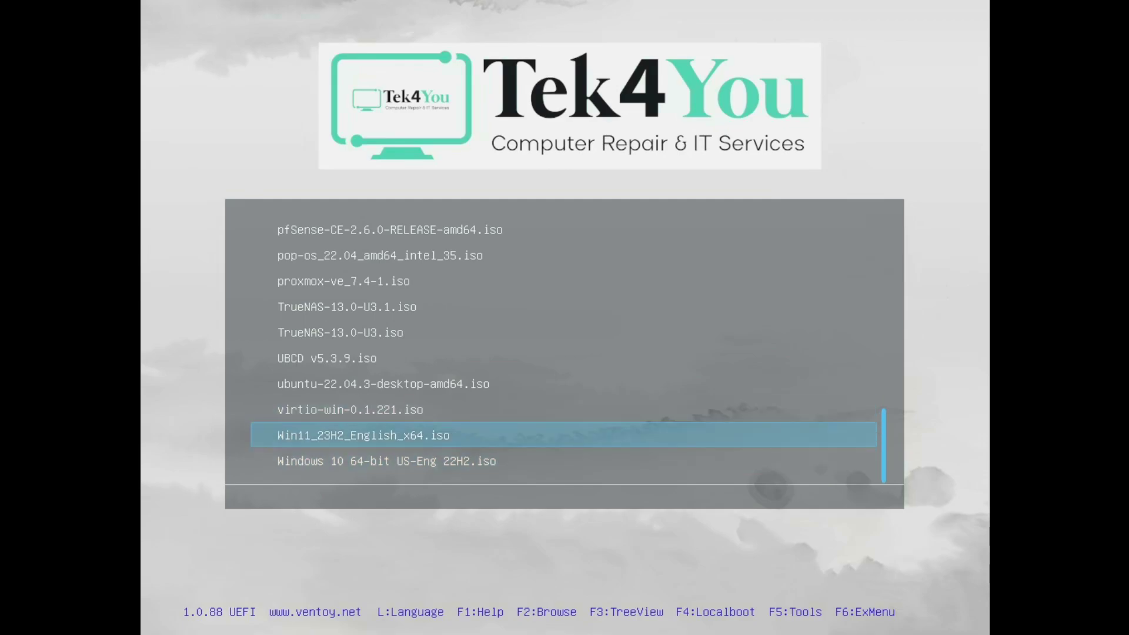
{"action": "key", "text": "Up"}
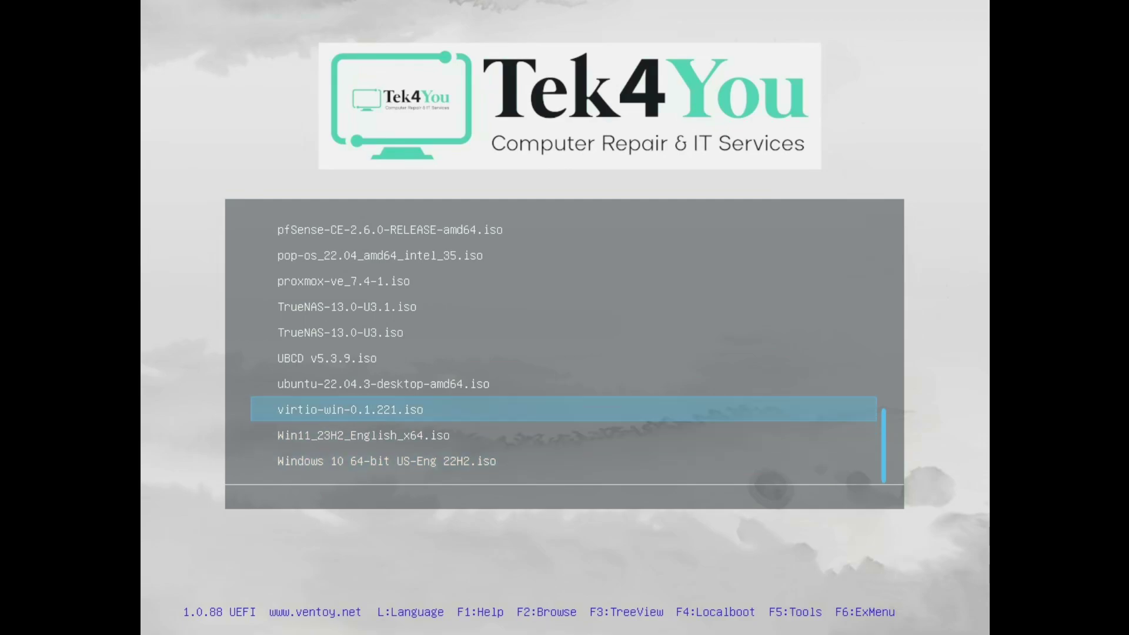
{"action": "key", "text": "Down"}
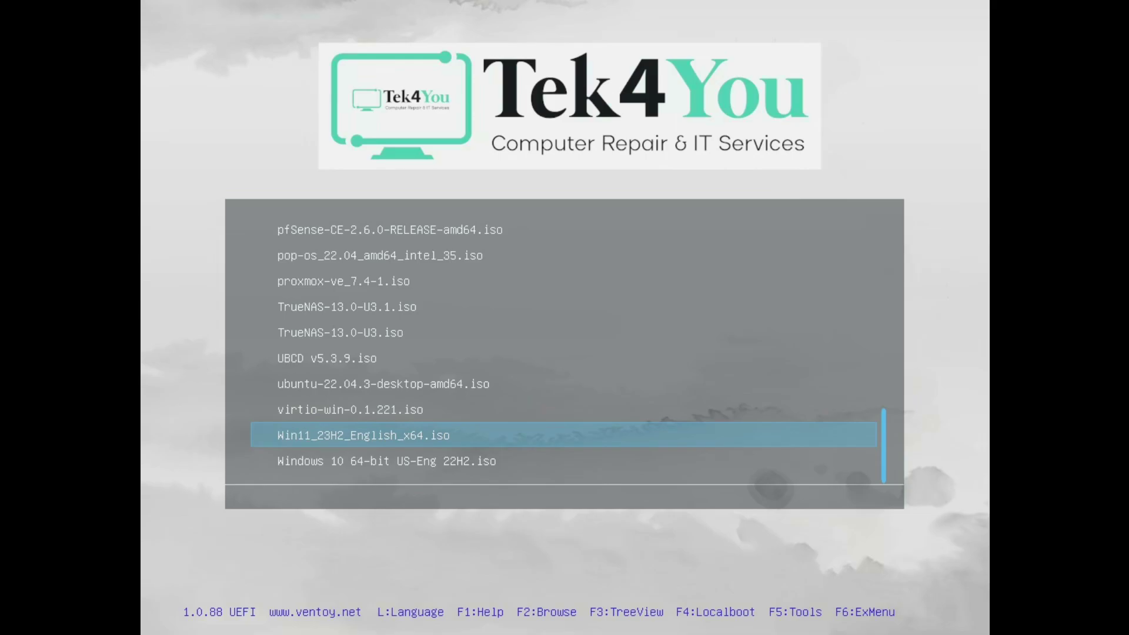
{"action": "key", "text": "Return"}
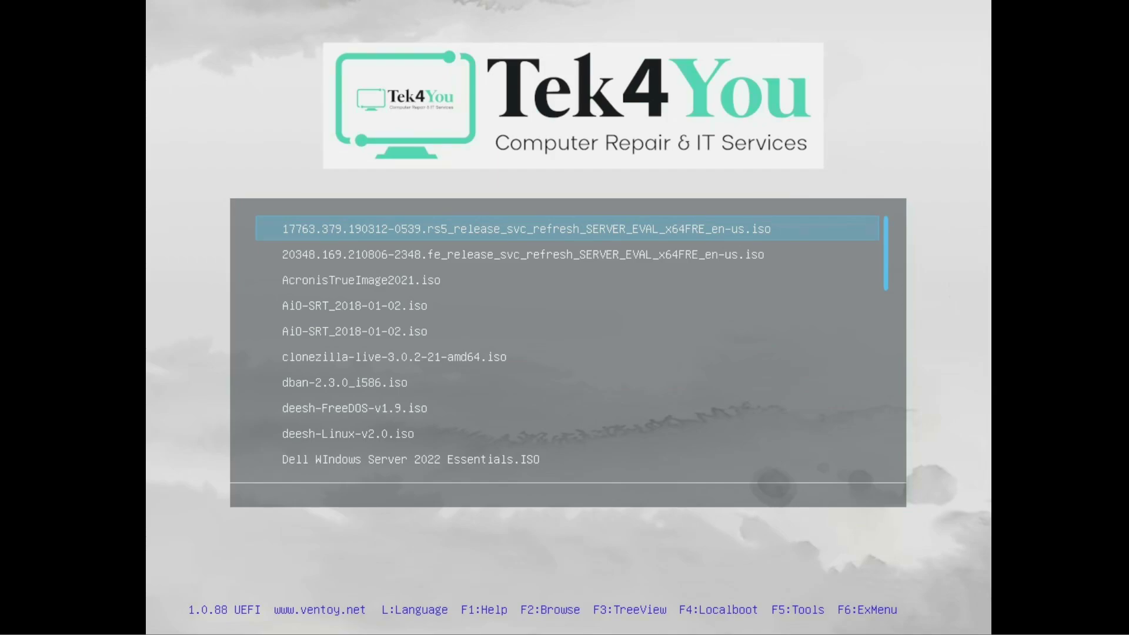
Open the boot options for Macrium_Rescue_Workstation_v8.iso and highlight Boot in wimboot mode
{"action": "key", "text": "Page_Down"}
{"action": "key", "text": "Page_Down"}
{"action": "key", "text": "Up"}
{"action": "key", "text": "Up"}
{"action": "key", "text": "Up"}
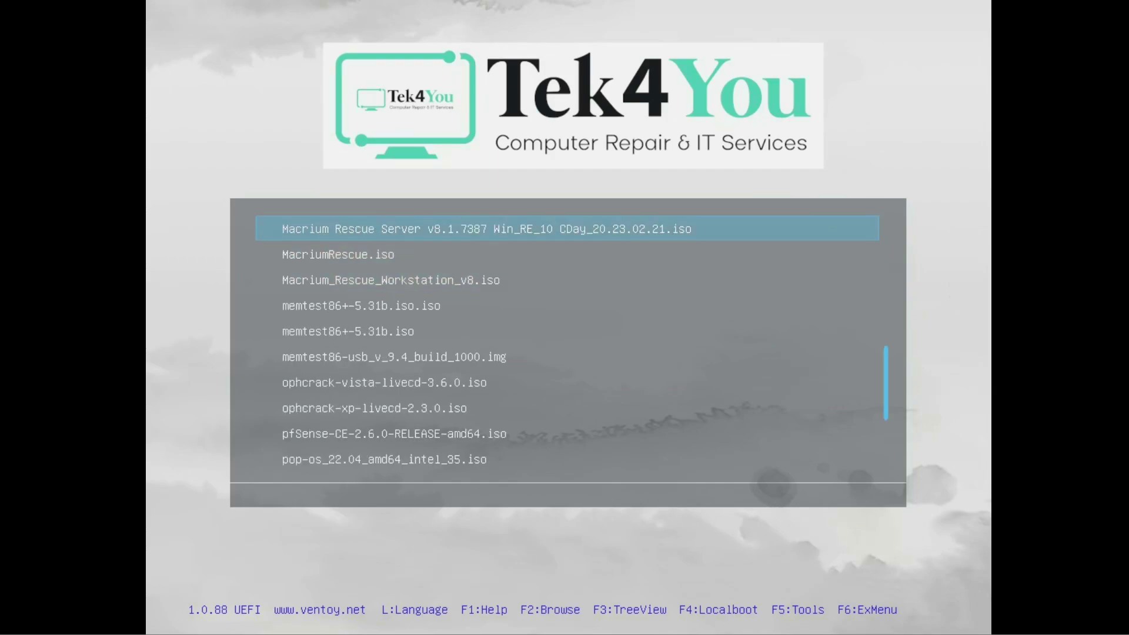
{"action": "key", "text": "Down"}
{"action": "key", "text": "Down"}
{"action": "key", "text": "Down"}
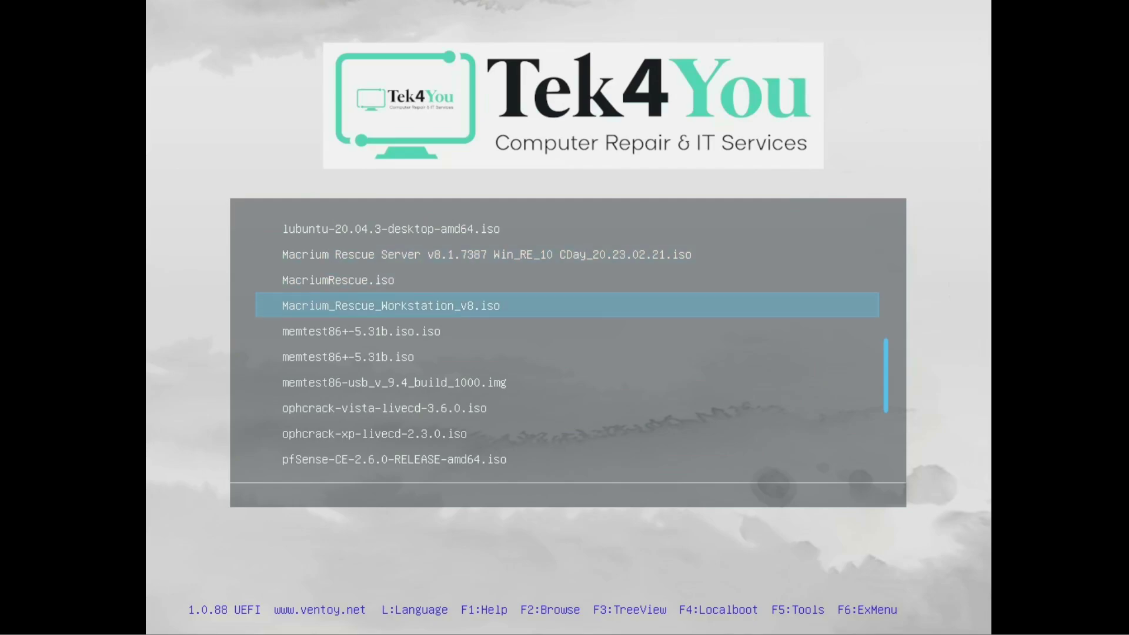
{"action": "key", "text": "Up"}
{"action": "key", "text": "Up"}
{"action": "key", "text": "Down"}
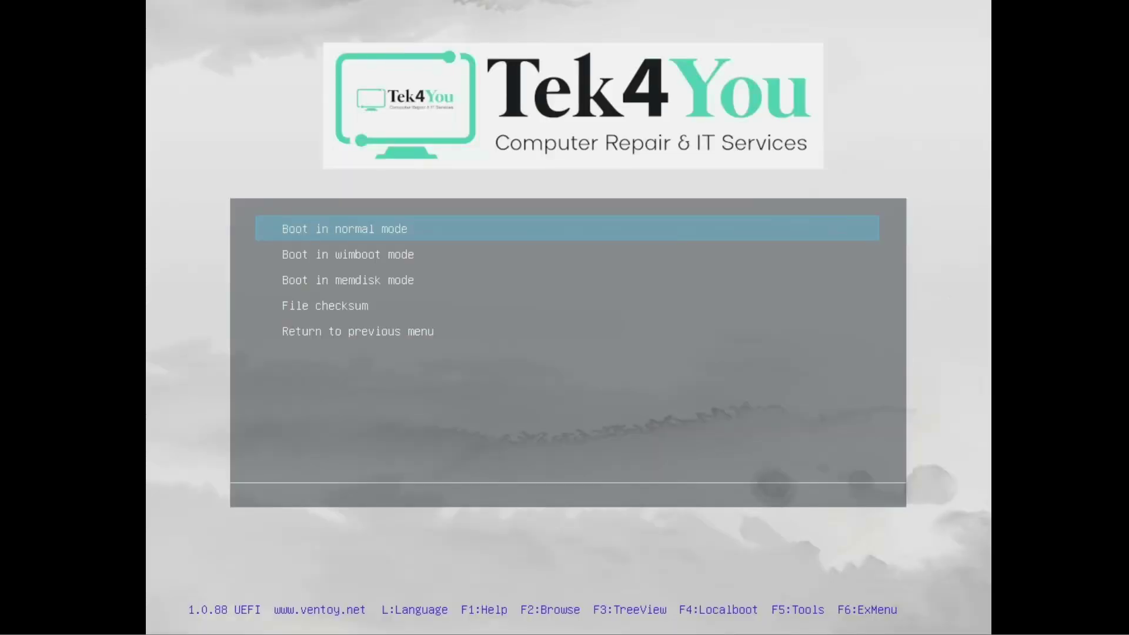
{"action": "key", "text": "Down"}
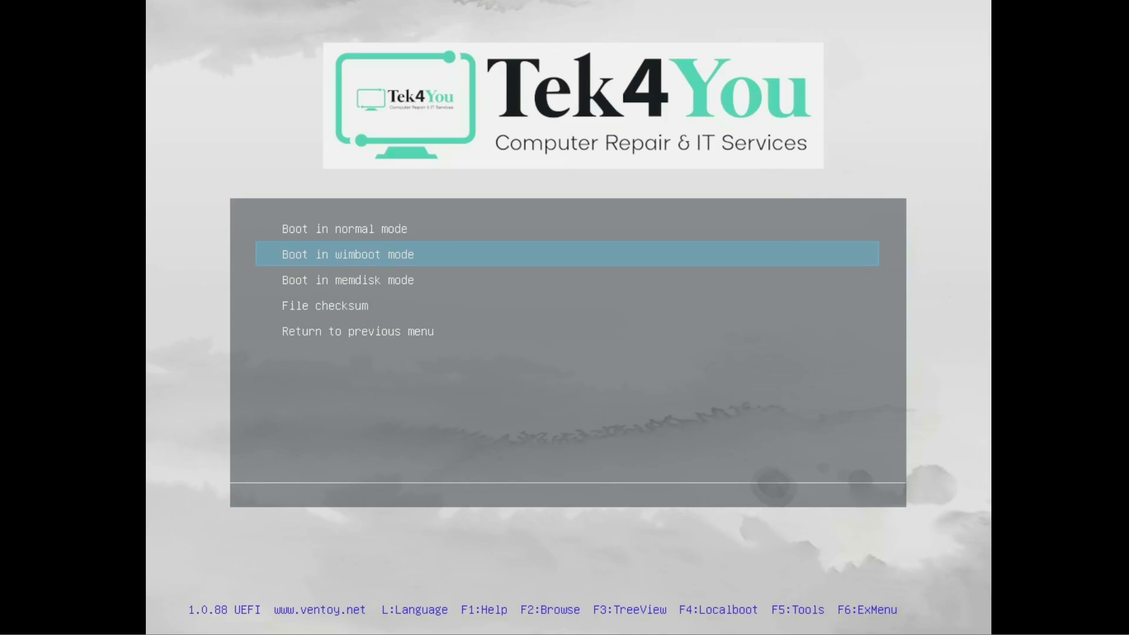
Confirm wimboot mode and boot /sources/boot.wim from the Macrium rescue image
{"action": "key", "text": "Return"}
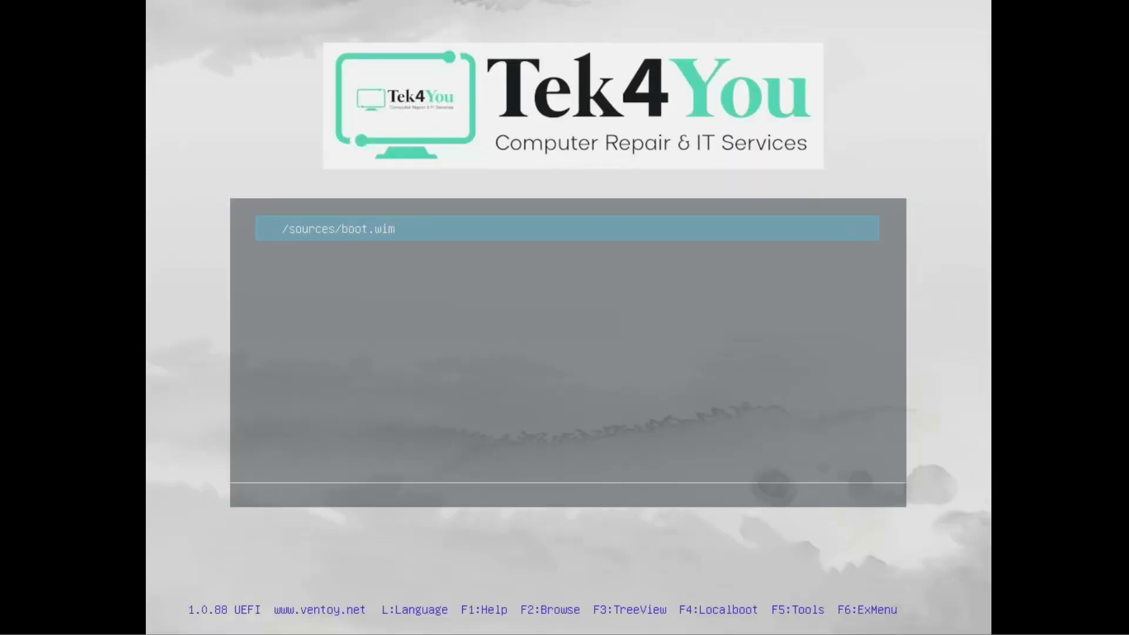
{"action": "key", "text": "Return"}
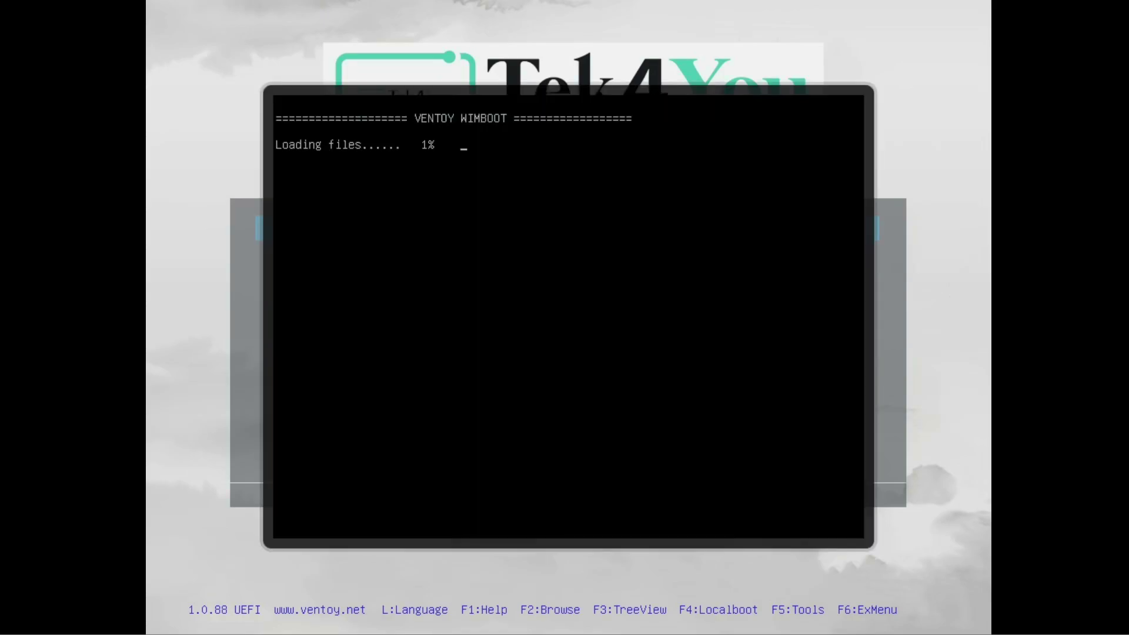